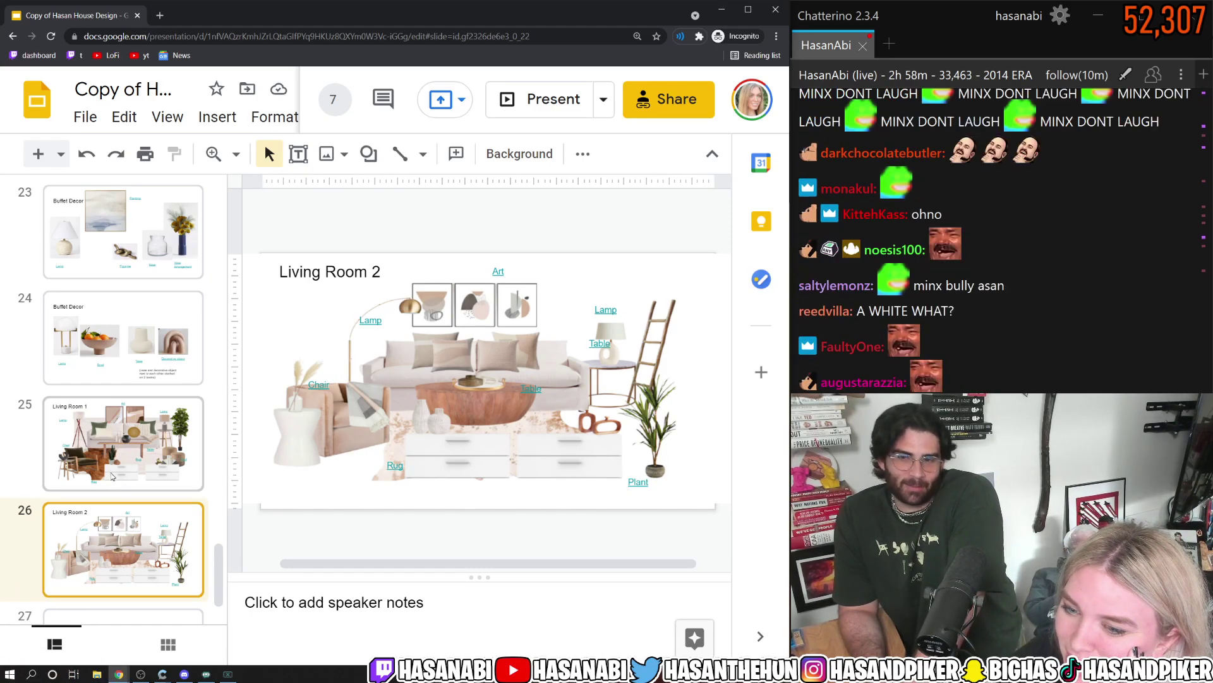
# View the Living Room 1 slide, then return to the Living Room 2 mood board (slide 26)
pyautogui.click(93, 438)
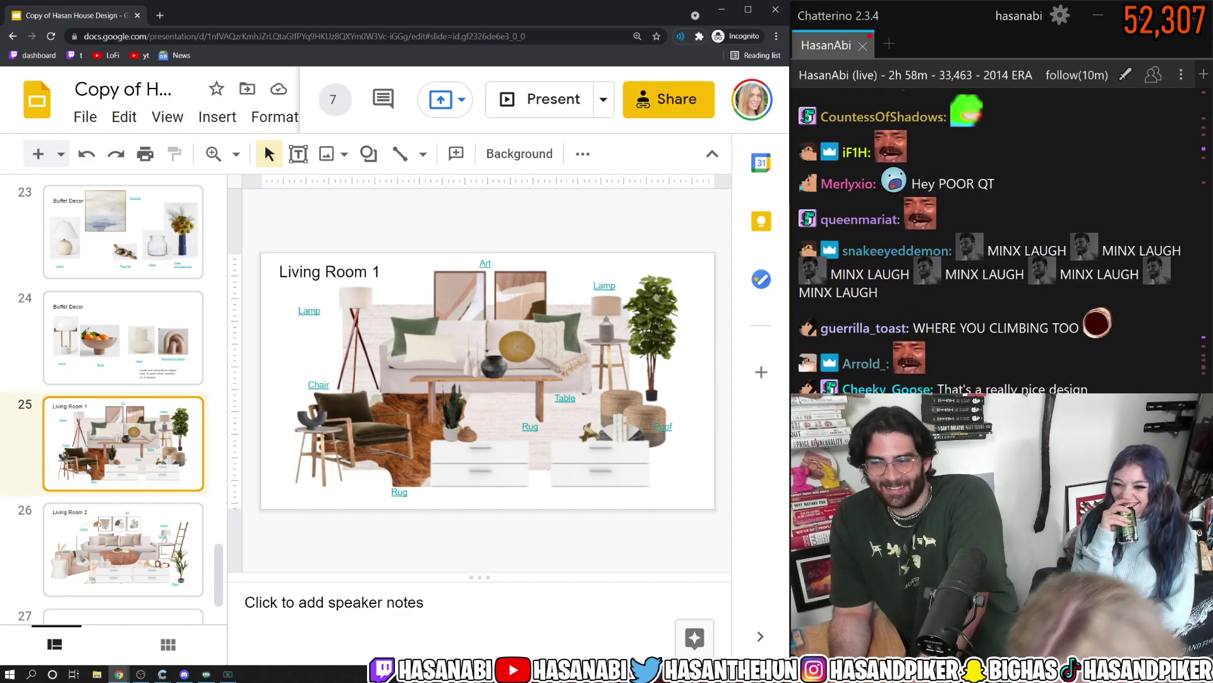
pyautogui.click(151, 549)
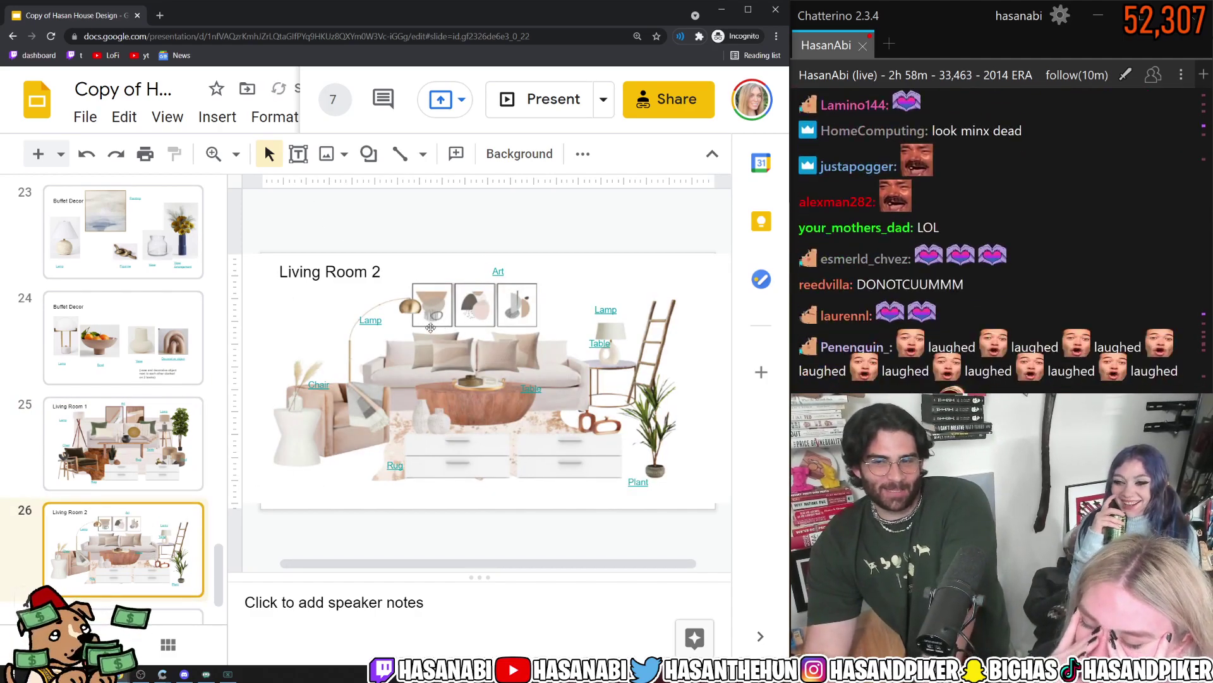